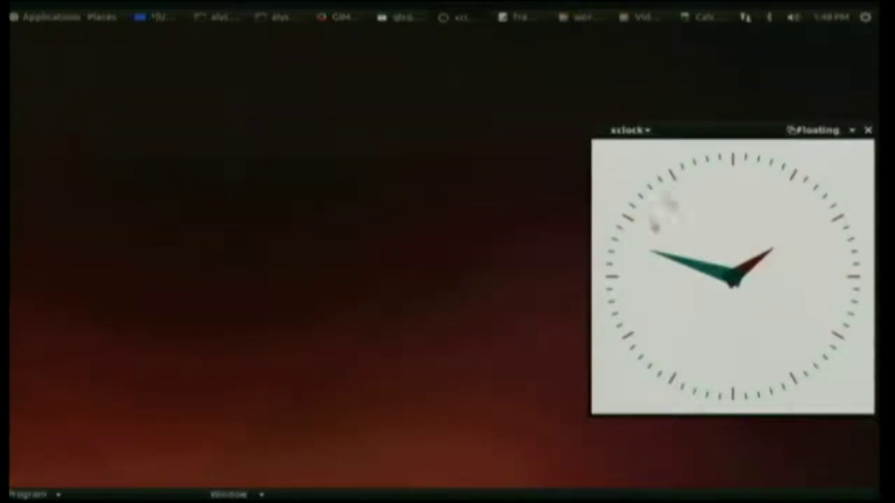
- Move and resize the floating xclock window so it fills about half of the workspace against its left edge
left_click_drag(704, 134, 870, 143)
left_click_drag(714, 123, 683, 174)
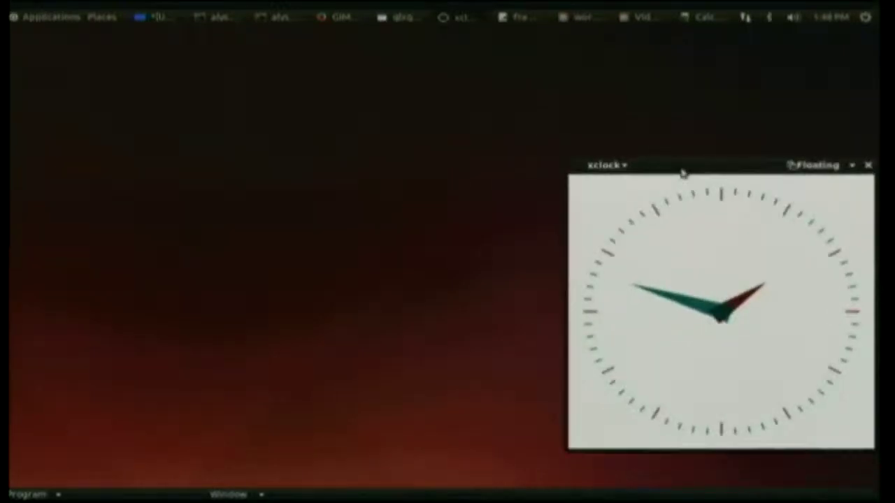
left_click_drag(692, 228, 325, 168)
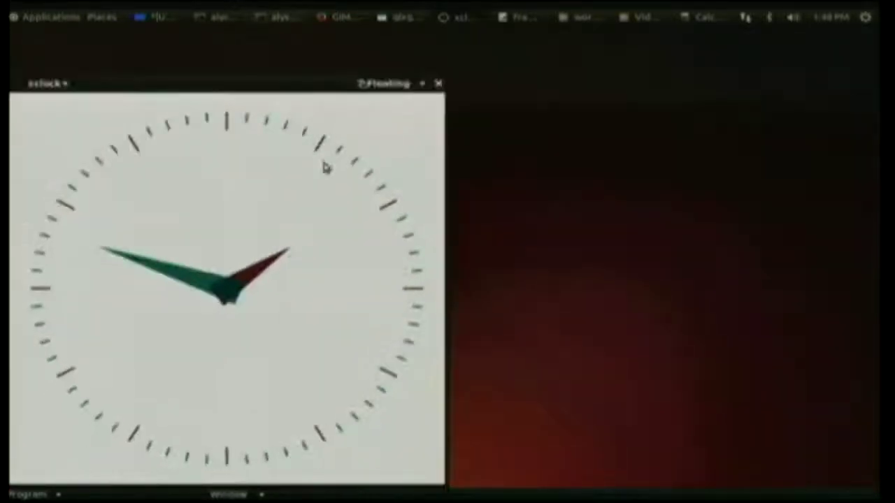
- Switch to the Gedit workspace and shift the boundary between the tiled gedit and terminal windows to narrow gedit
left_click(29, 494)
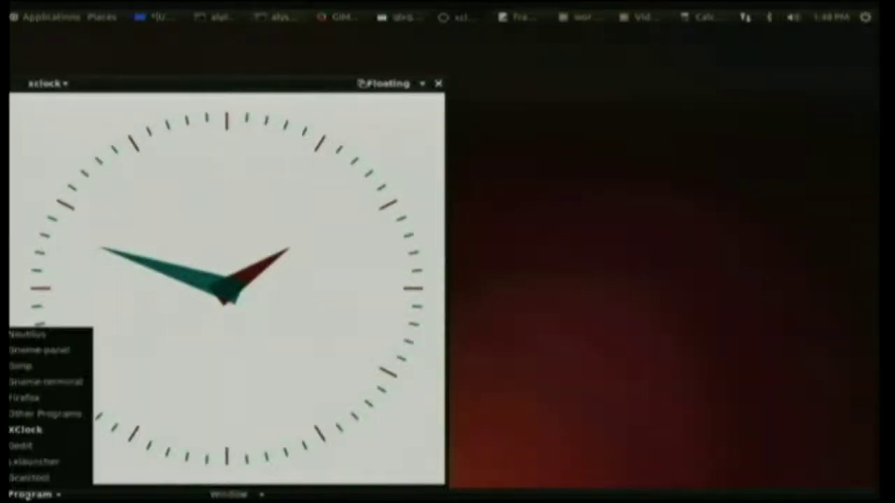
left_click(21, 446)
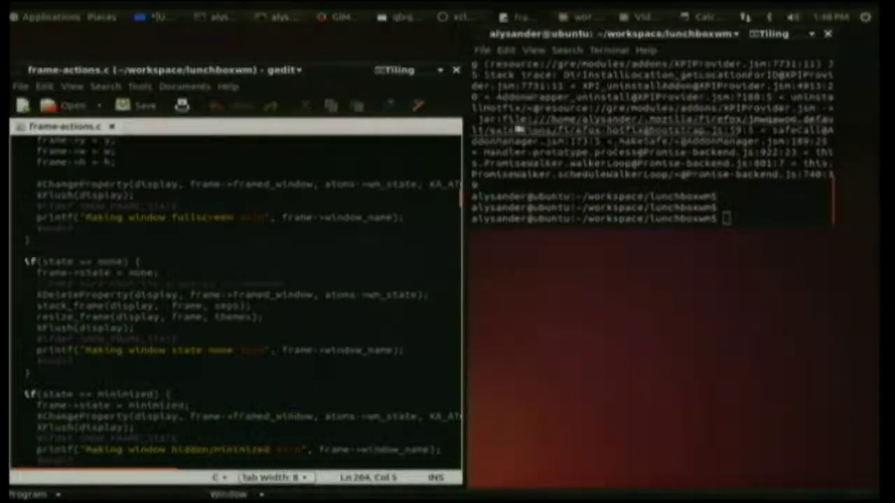
left_click_drag(463, 140, 484, 141)
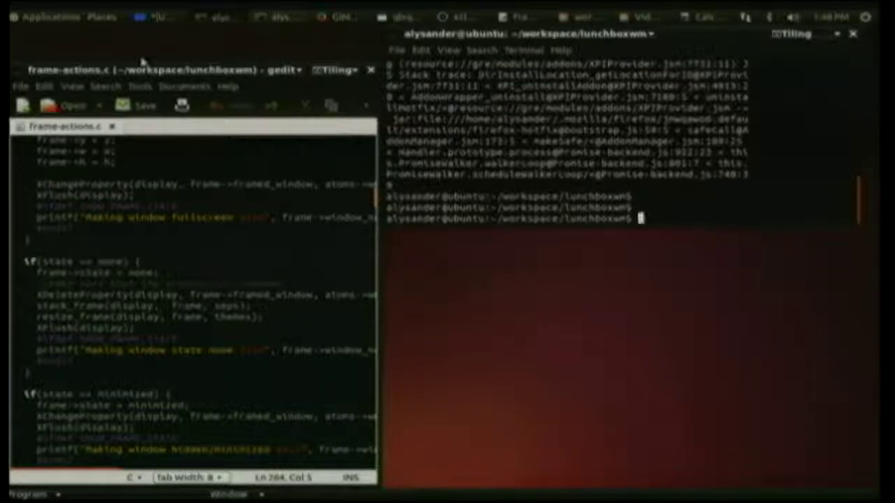
- Open gedit's preferences and move the floating dialog over the lower part of the terminal window
left_click(45, 86)
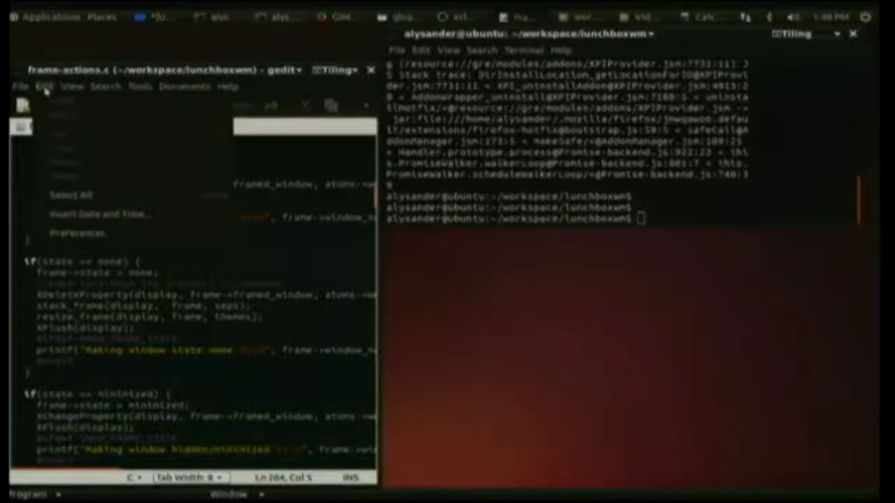
left_click(71, 235)
left_click_drag(225, 143, 599, 217)
- Look through the window mode choices of the gedit Preferences dialog and leave it set to Floating
left_click(634, 218)
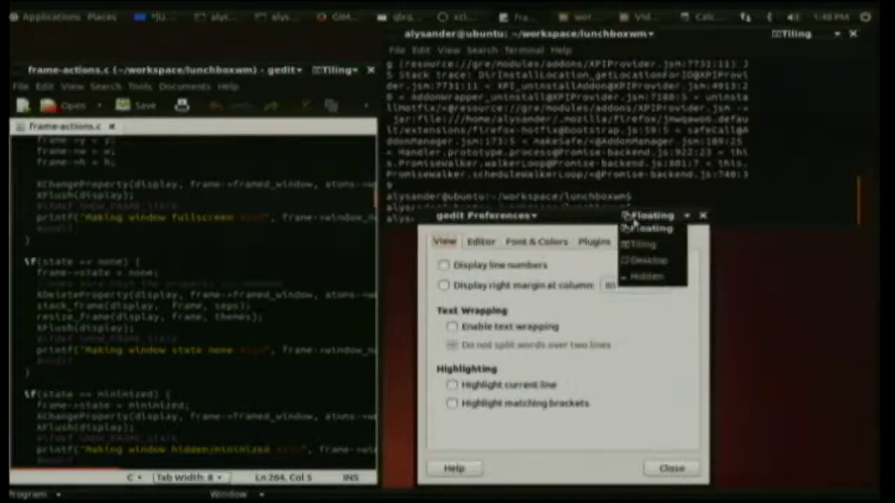
left_click(654, 218)
left_click(655, 216)
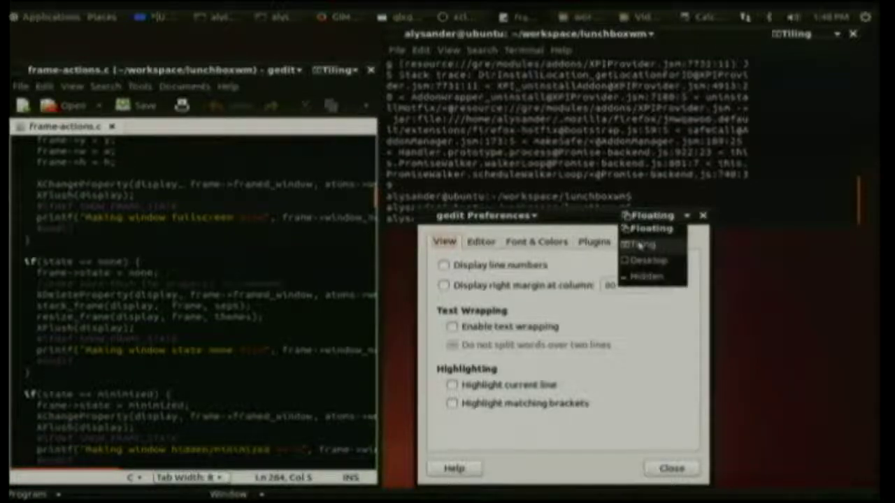
left_click(603, 216)
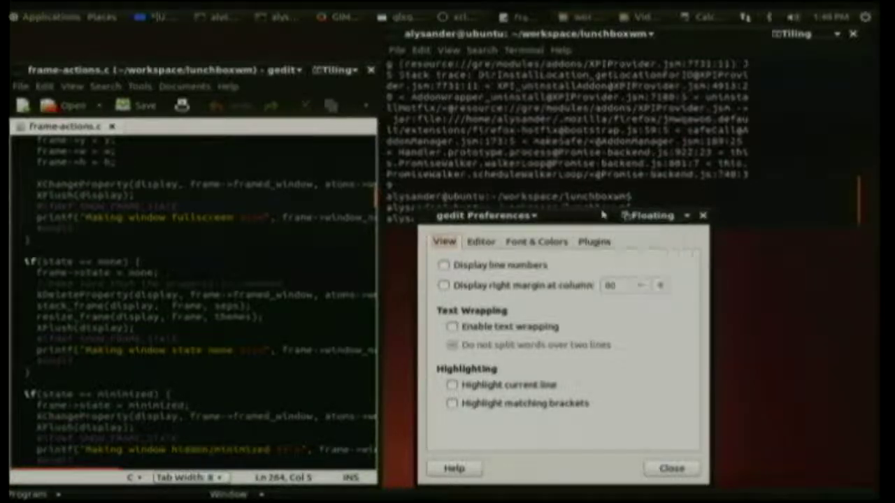
- Move the gedit Preferences dialog slightly higher over the terminal and close it
left_click_drag(603, 216, 598, 184)
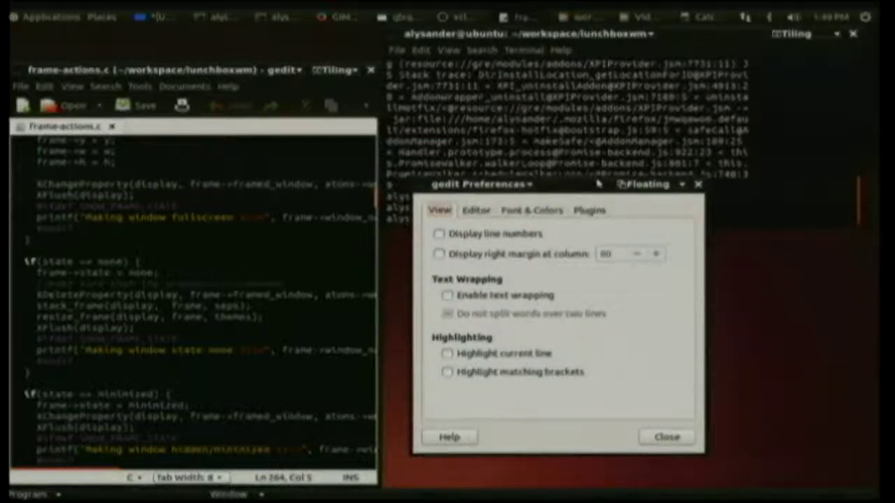
left_click(630, 187)
left_click(593, 188)
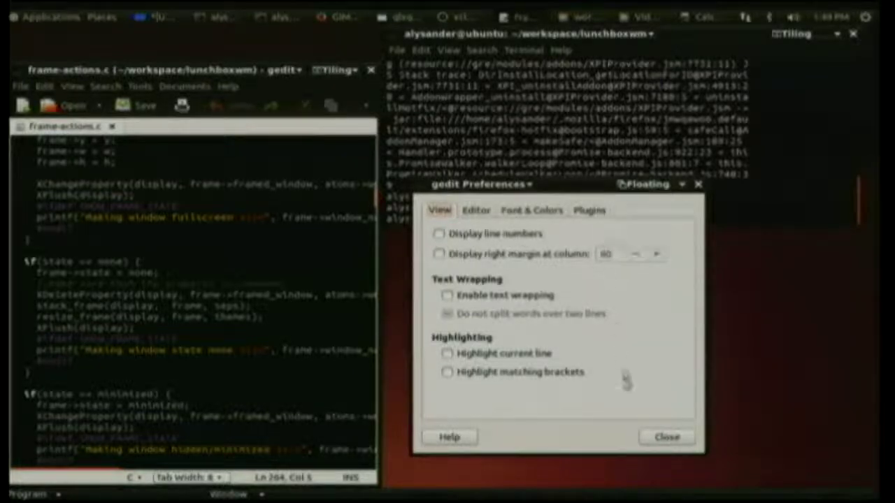
left_click(668, 436)
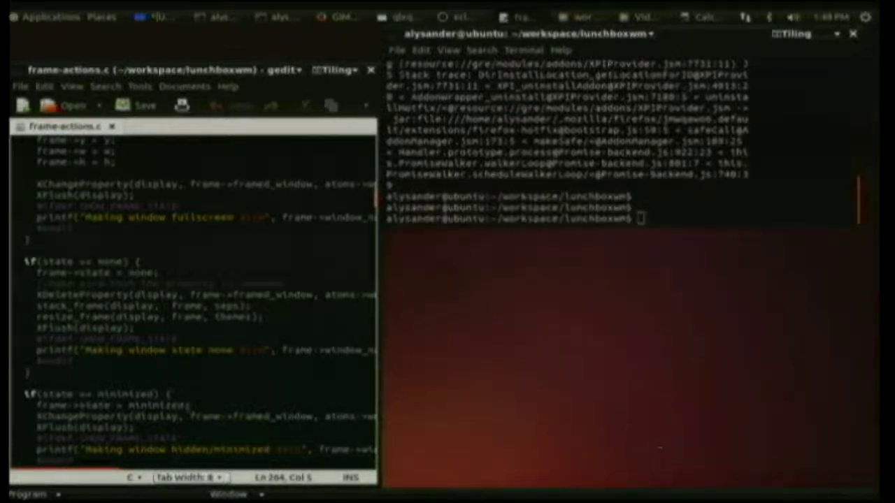
- Bring the glxgears and xclock windows into the Gedit workspace
left_click(220, 494)
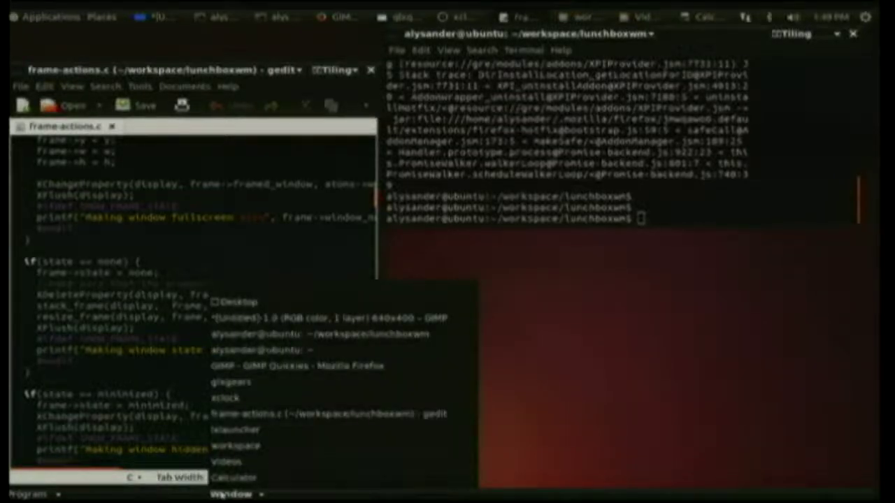
left_click(234, 383)
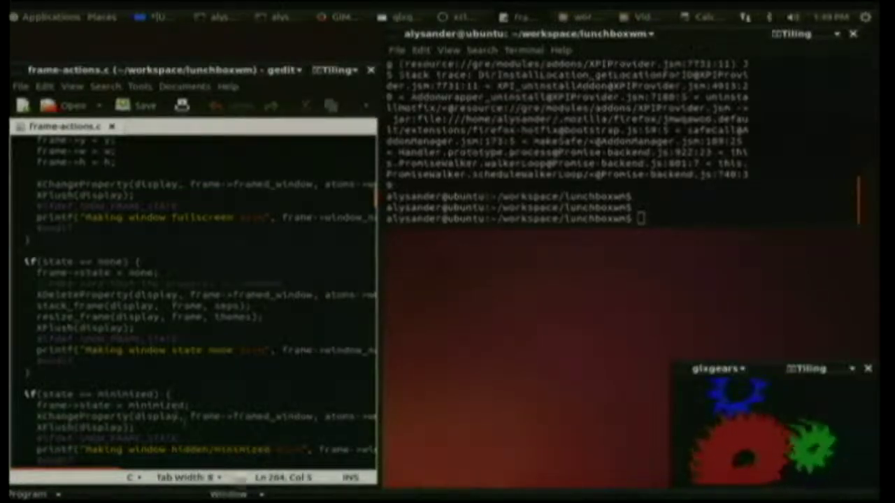
left_click(231, 495)
left_click(225, 398)
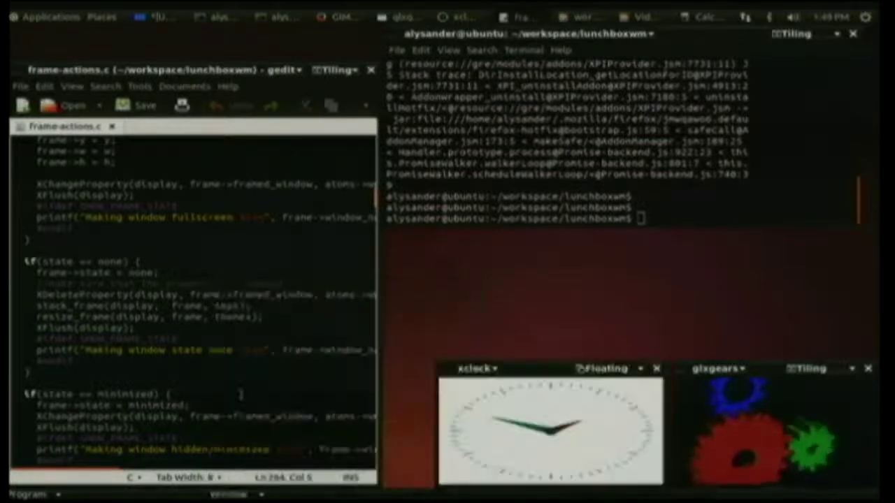
- Widen the gedit window slightly, set the xclock window's mode to Tiling and adjust the boundary beside gedit
left_click_drag(380, 308, 405, 305)
left_click(582, 370)
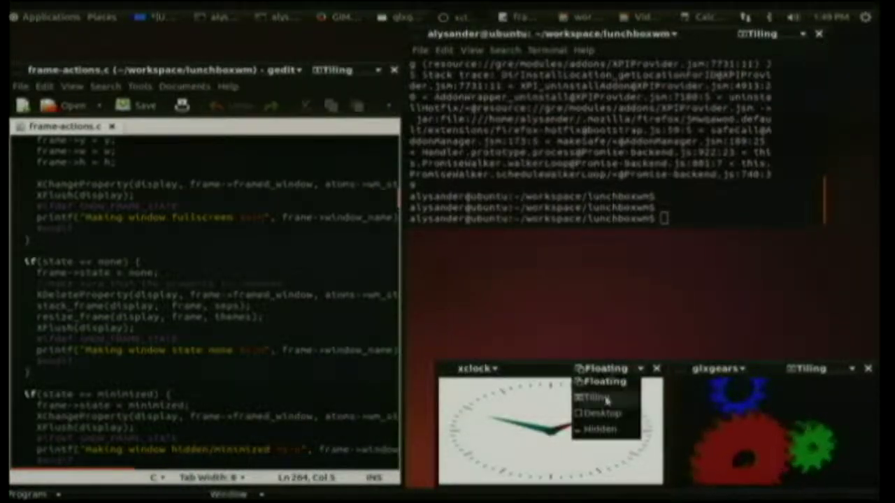
left_click(596, 397)
mouse_move(404, 360)
left_mouse_down()
mouse_move(412, 357)
mouse_move(332, 353)
mouse_move(400, 348)
left_mouse_up()
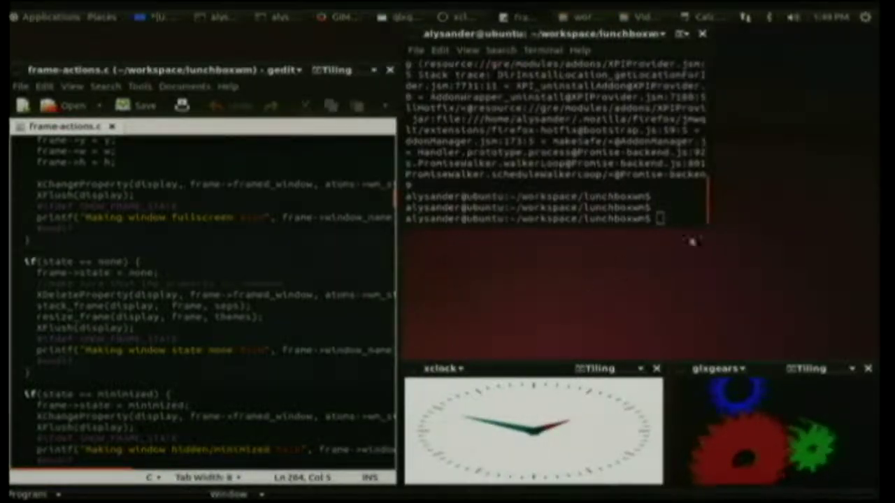
- Move glxgears into the full-height space beside the terminal and xclock into the narrow strip above gedit
left_click(770, 375)
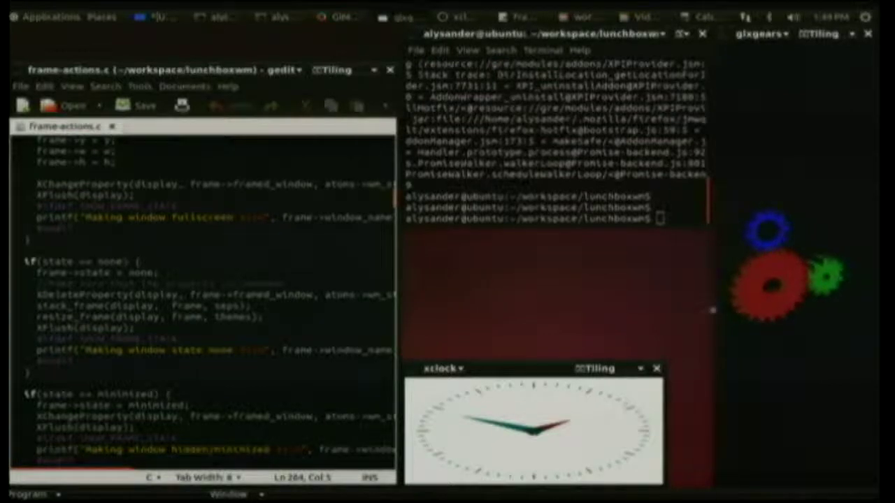
left_click(664, 413)
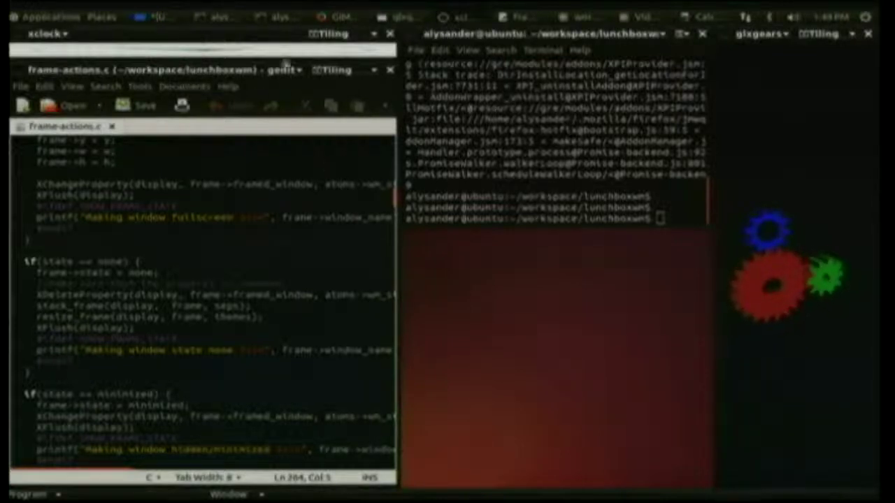
mouse_move(252, 35)
left_mouse_down()
mouse_move(315, 68)
mouse_move(542, 324)
mouse_move(288, 94)
mouse_move(253, 37)
left_mouse_up()
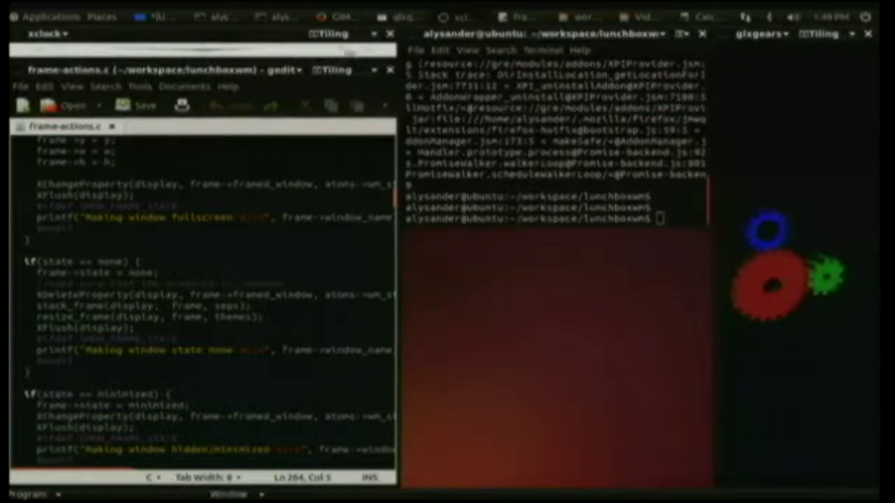
- Set the xclock window's mode to Floating and move it over the lower part of glxgears
left_click(350, 32)
left_click(344, 49)
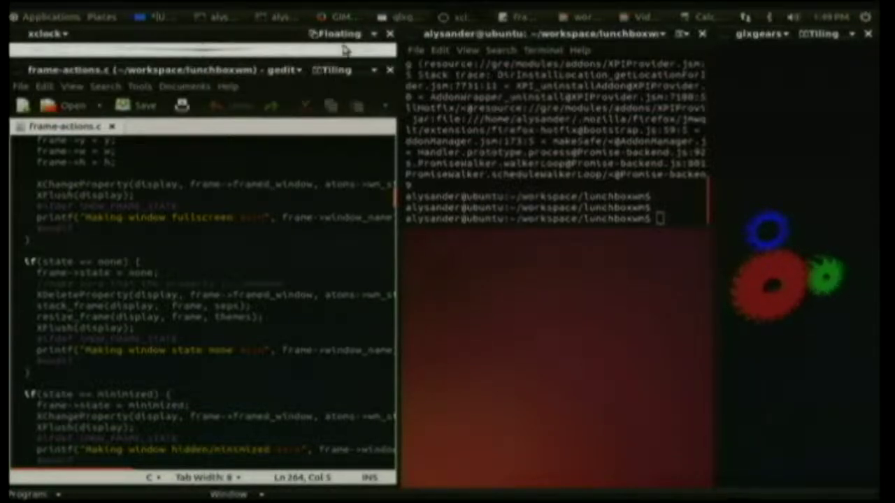
left_click_drag(246, 37, 825, 315)
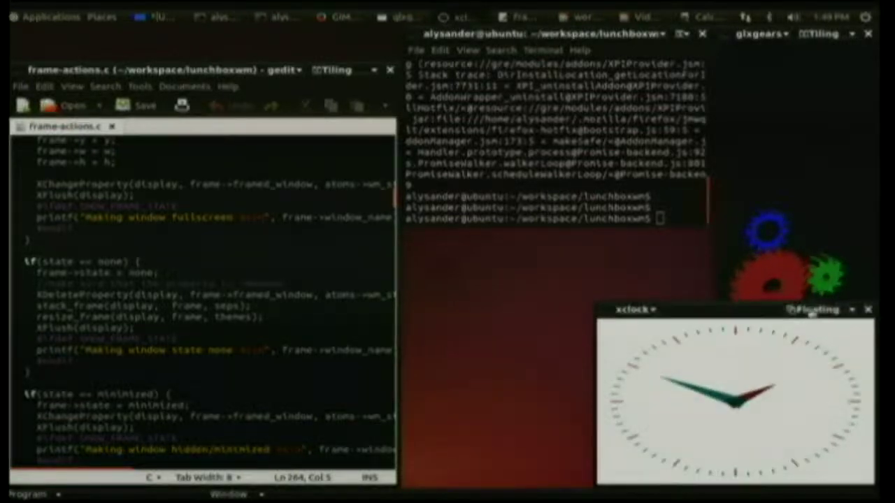
- Set xclock back to Tiling in the space below the terminal and nudge the tiled window around within it
left_click(811, 314)
left_click(804, 343)
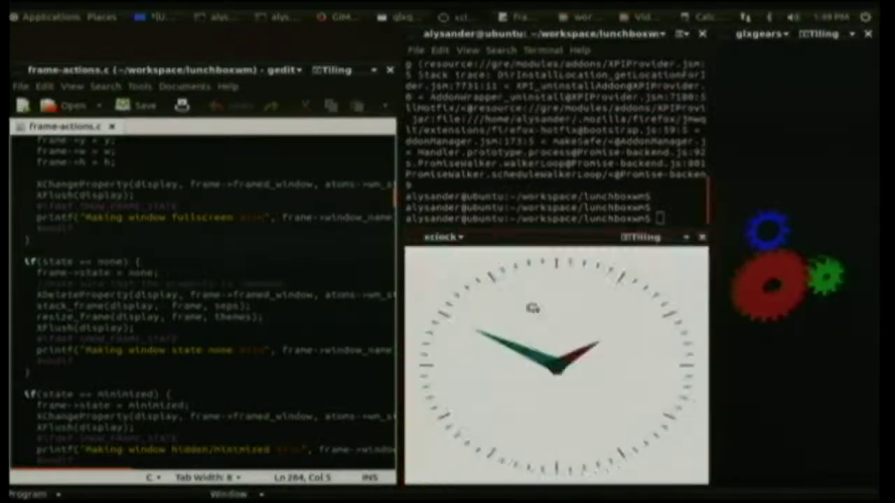
mouse_move(515, 242)
left_mouse_down()
mouse_move(532, 294)
mouse_move(505, 250)
left_mouse_up()
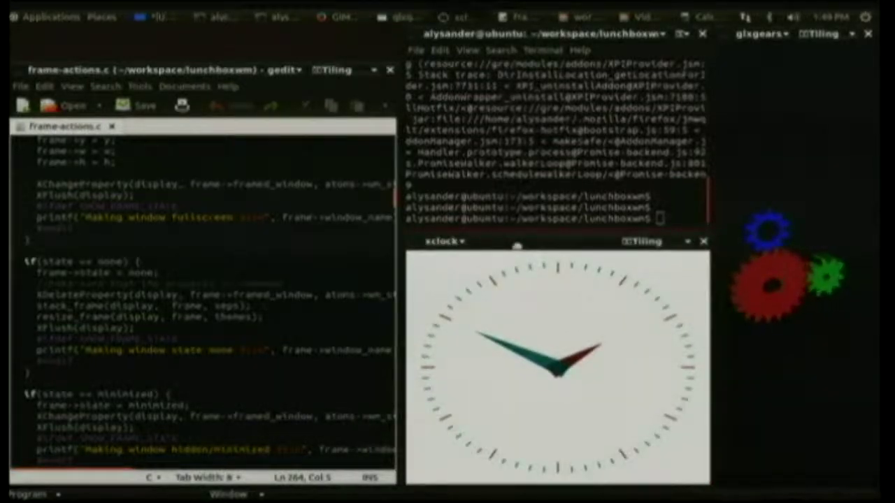
left_click_drag(518, 246, 512, 245)
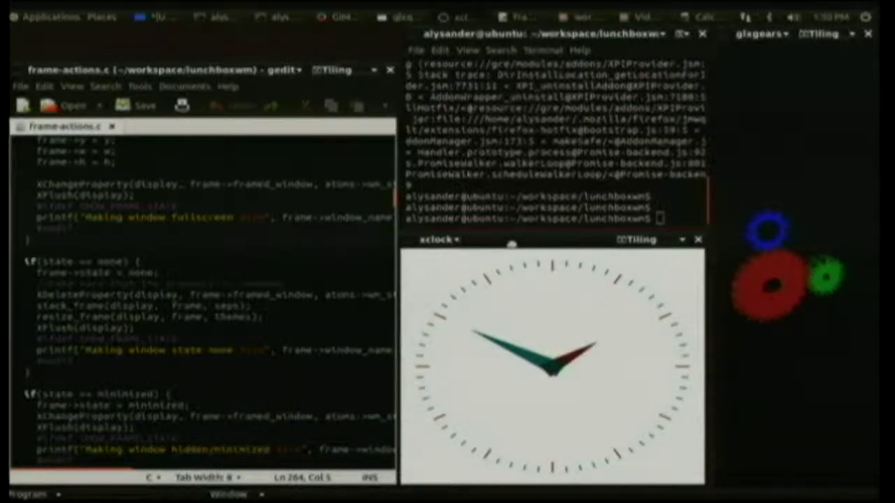
left_click_drag(512, 245, 515, 249)
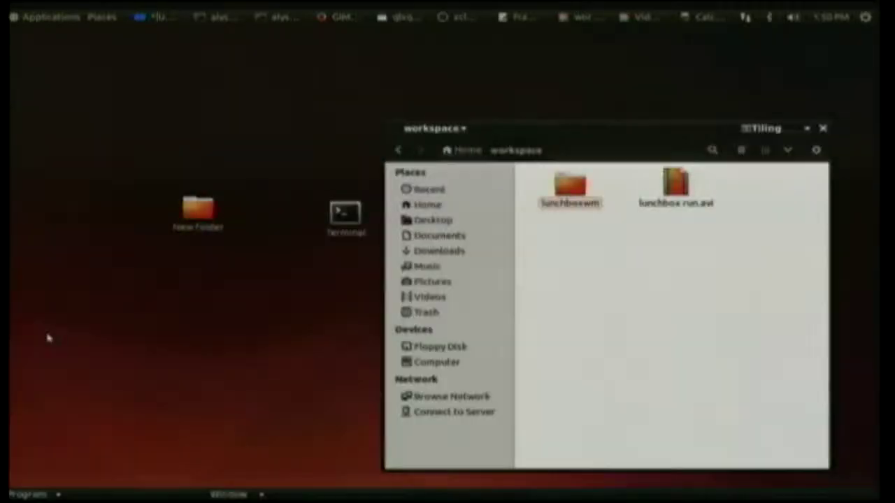
- Move the tiled workspace file window to the desktop's lower-right corner and switch to the Lxlauncher workspace
left_click_drag(572, 135, 505, 111)
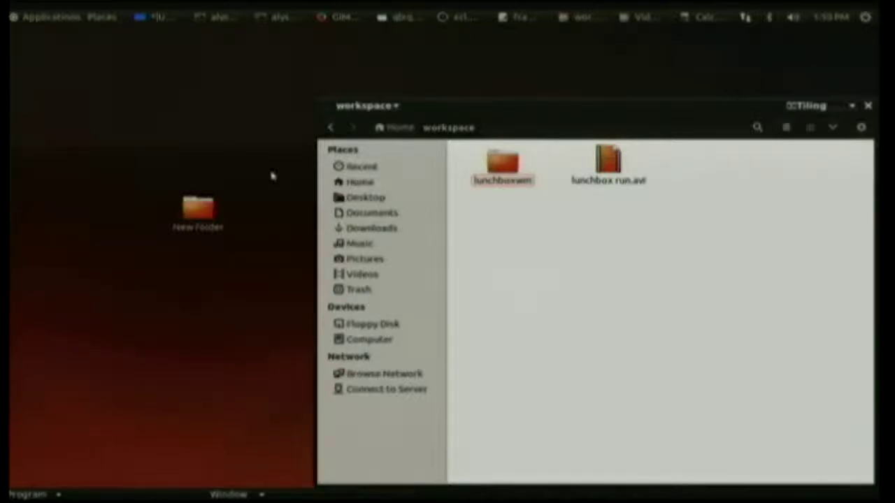
left_click(22, 495)
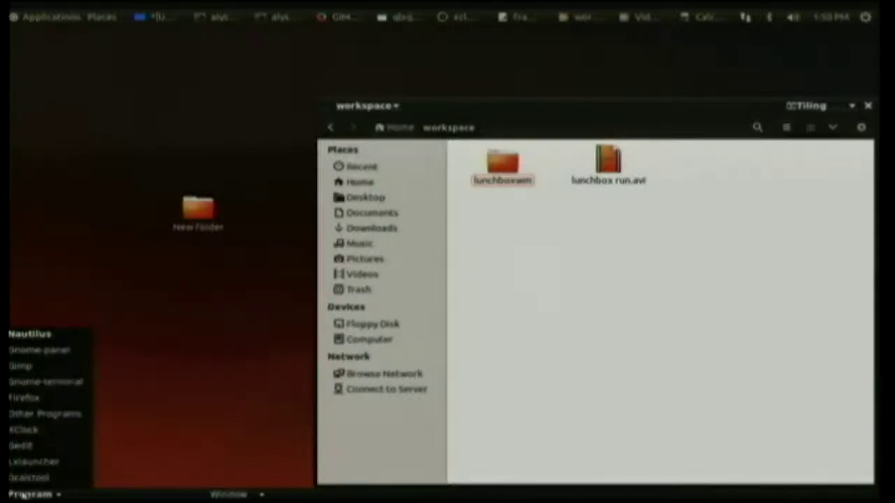
left_click(50, 467)
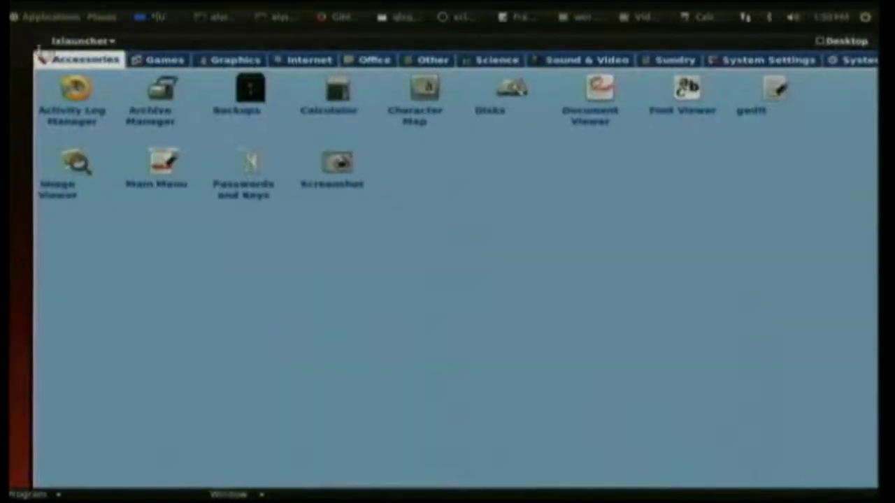
- Try to move the Desktop-mode lxlauncher window, and switch to the Nautilus workspace and back to Lxlauncher
left_click_drag(307, 273, 278, 233)
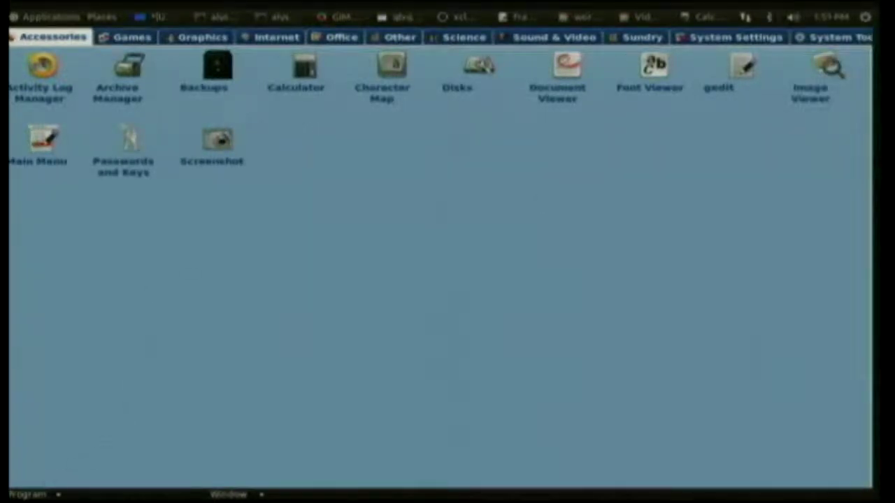
left_click(25, 493)
left_click(38, 341)
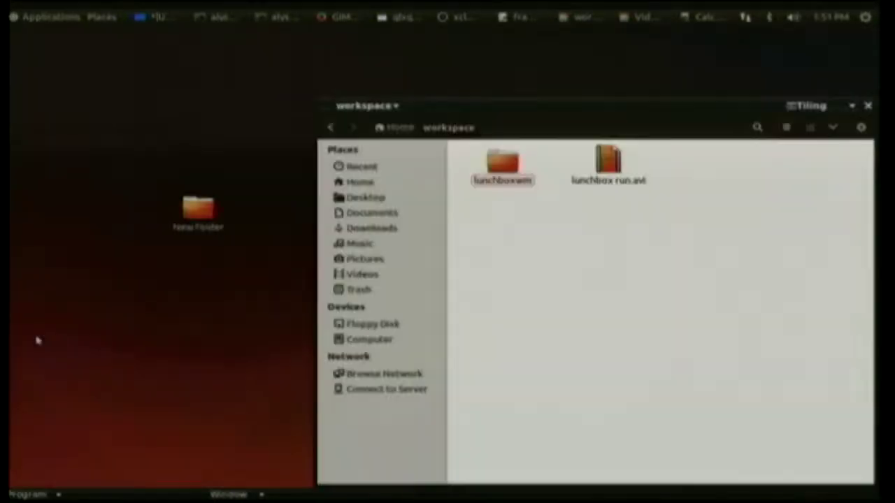
left_click(24, 494)
left_click(39, 461)
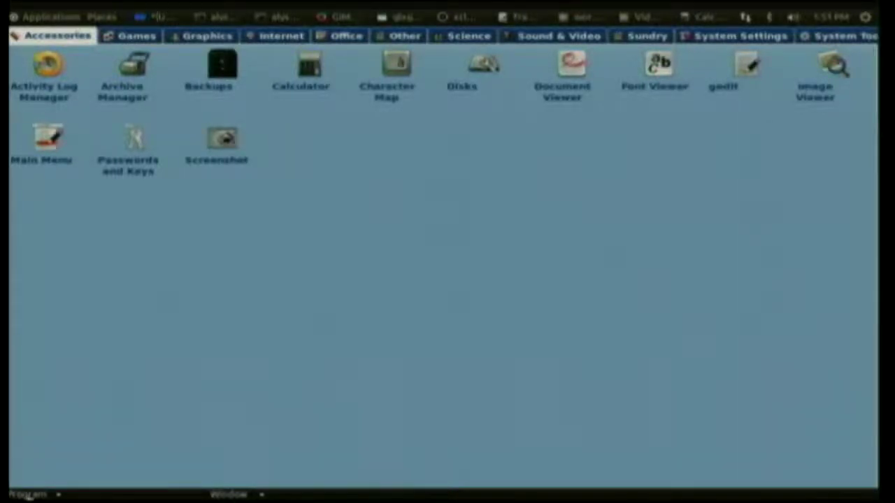
- Switch to the XClock workspace, look over its list of open windows, and switch to the Gedit workspace
left_click(28, 495)
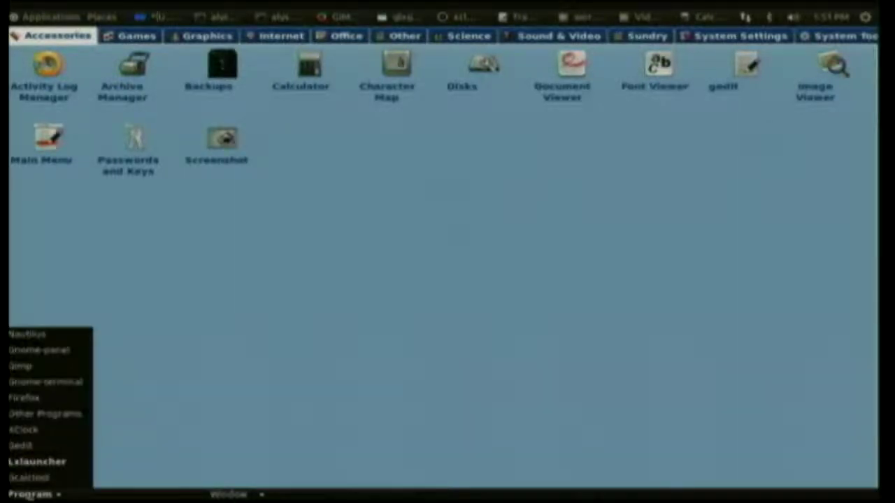
left_click(40, 429)
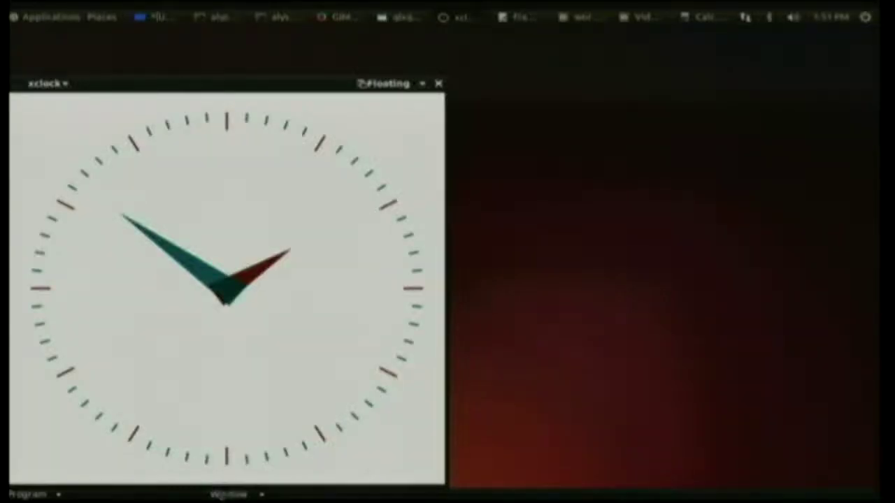
left_click(224, 494)
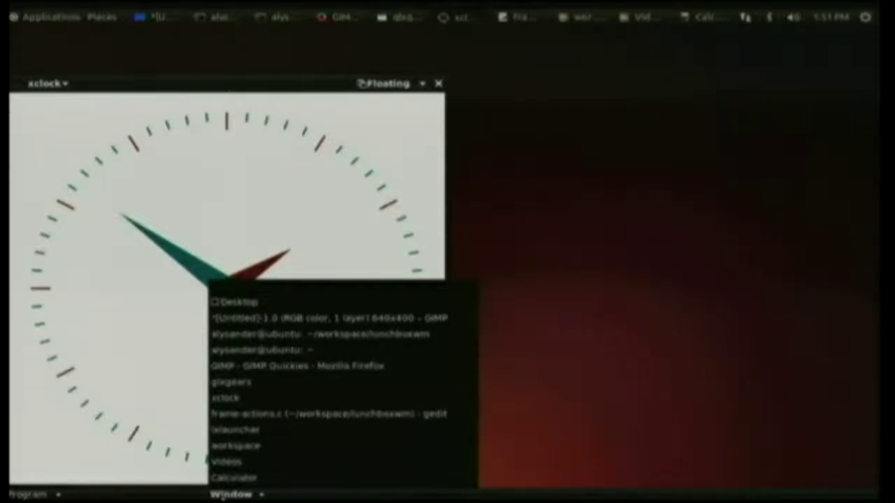
left_click(533, 233)
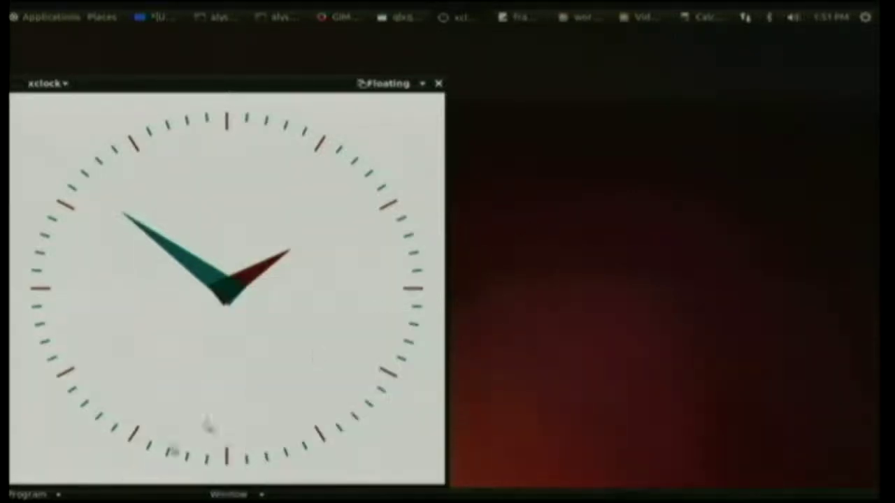
left_click(14, 496)
left_click(32, 447)
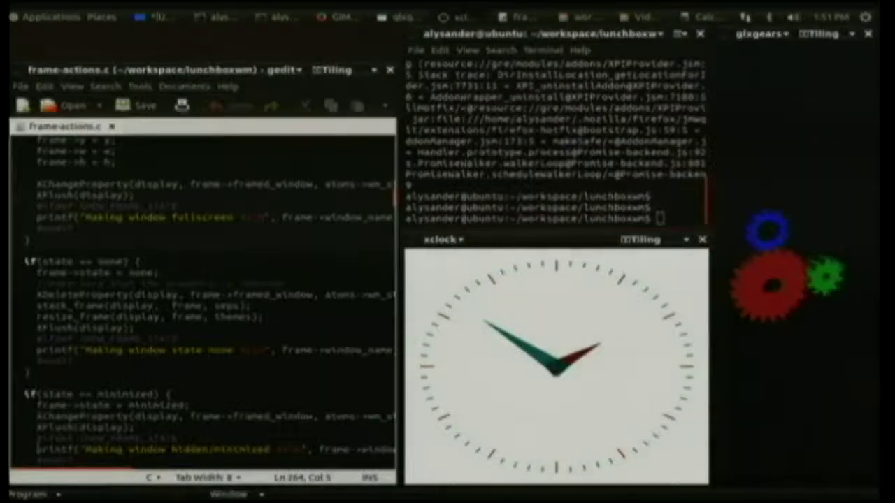
- Set the tiled xclock window's mode to Hidden and bring it back into the space below the terminal
left_click(642, 240)
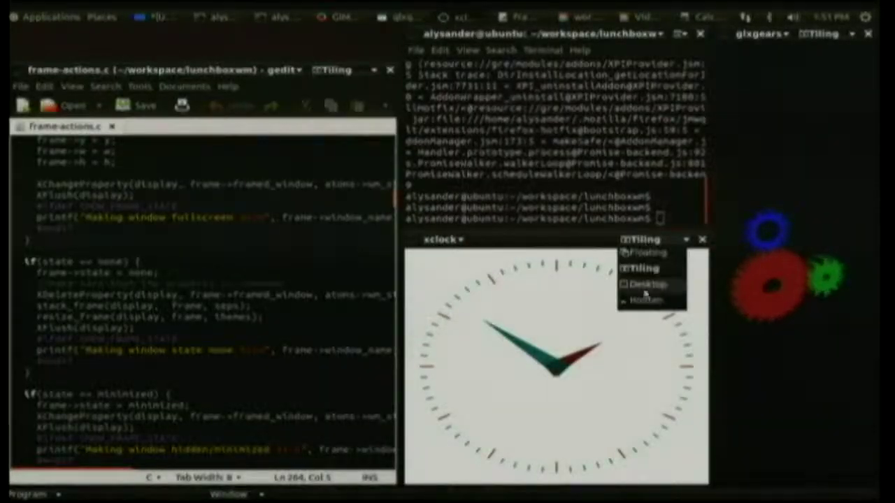
left_click(650, 298)
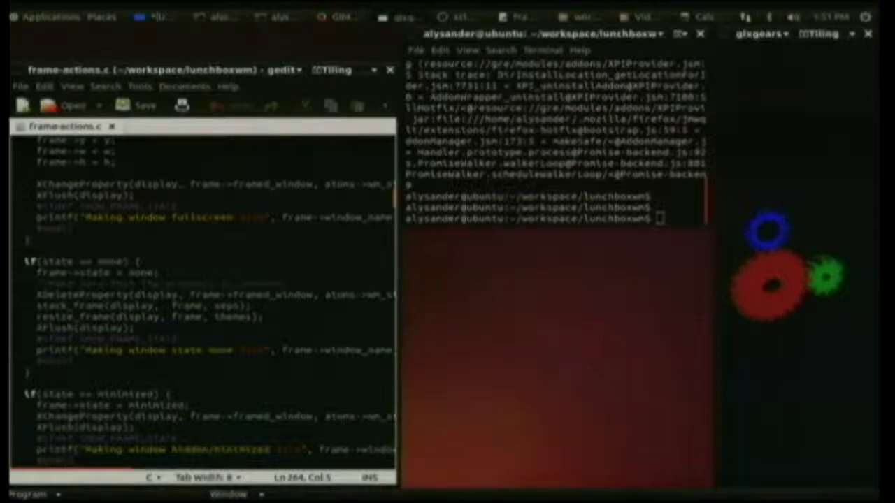
left_click(231, 494)
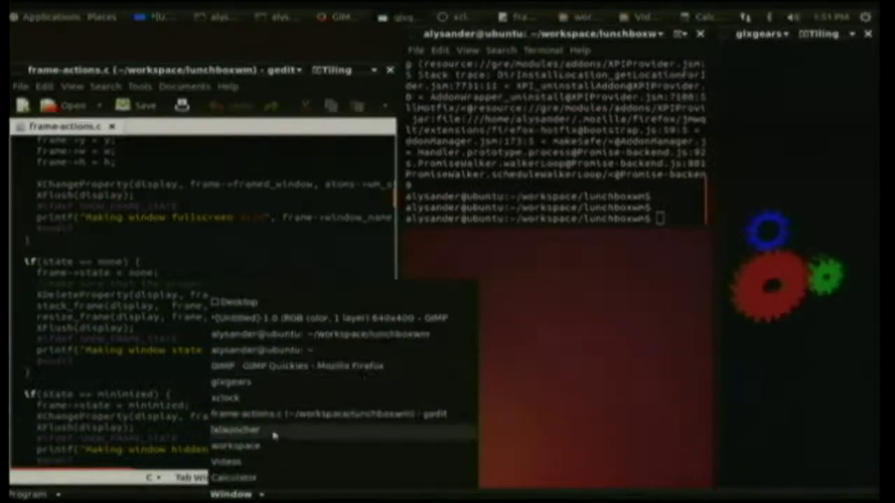
left_click(272, 400)
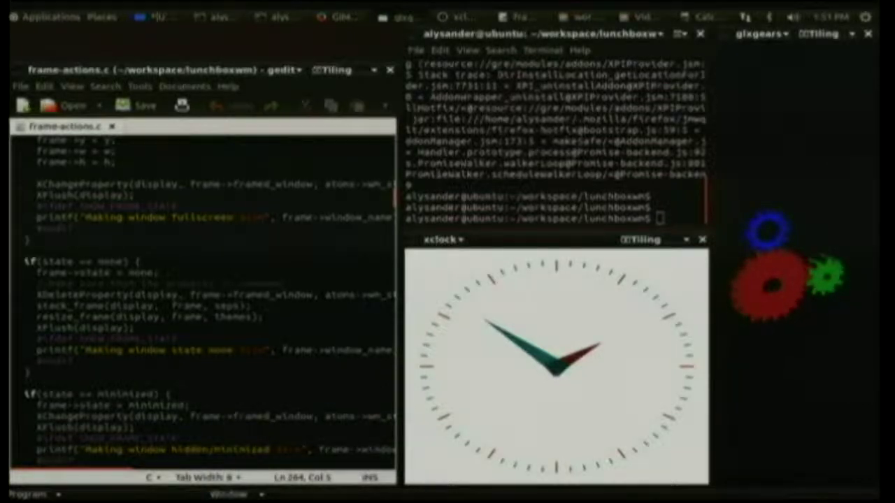
- Swap glxgears into xclock's tile below the terminal and set the glxgears window's mode to Hidden
left_click(437, 241)
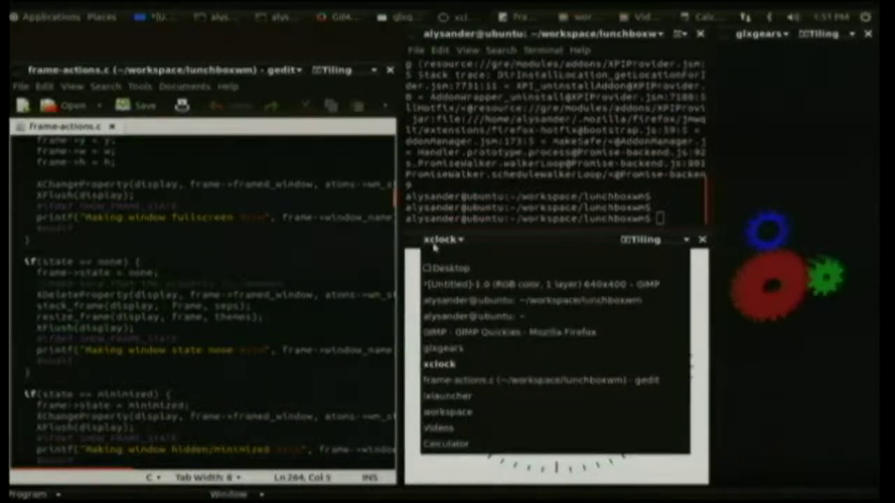
left_click(459, 349)
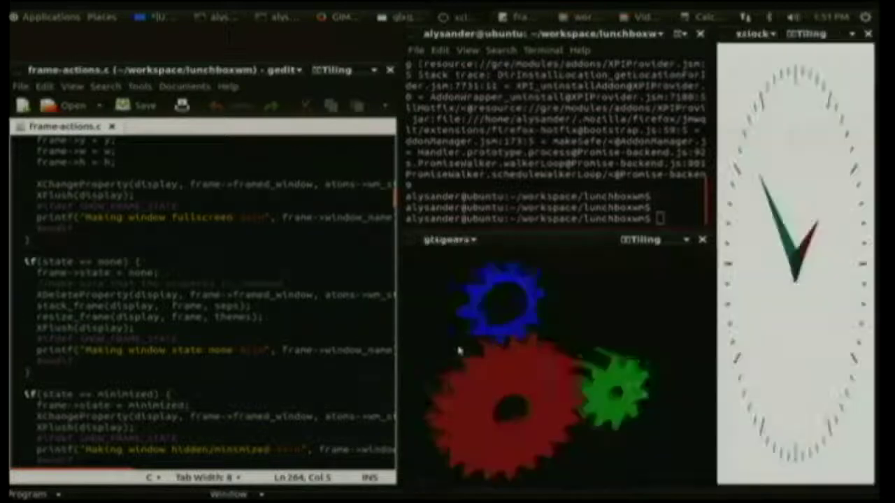
left_click(649, 241)
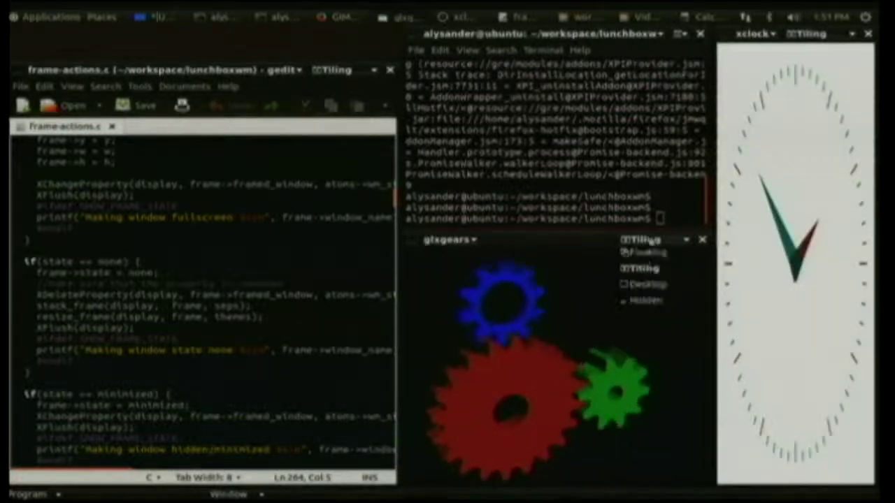
left_click(634, 300)
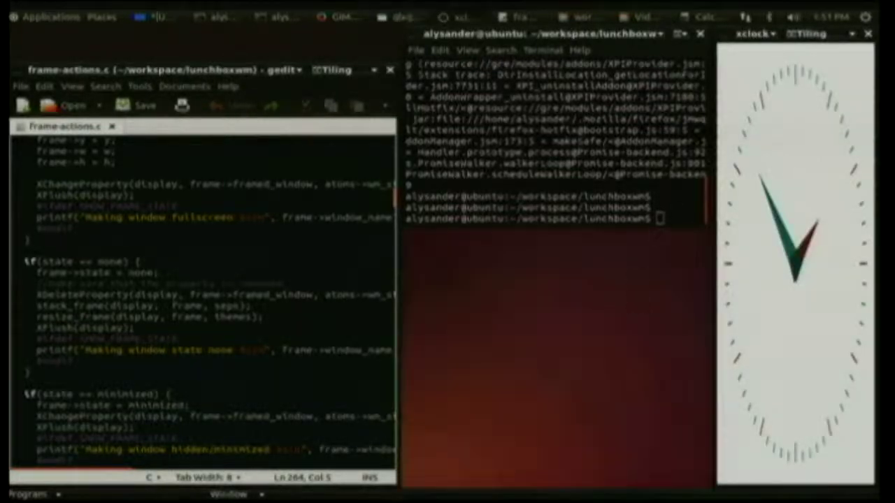
- Replace xclock with glxgears in the tall tile and widen glxgears by shifting the border it shares with the terminal
left_click(756, 35)
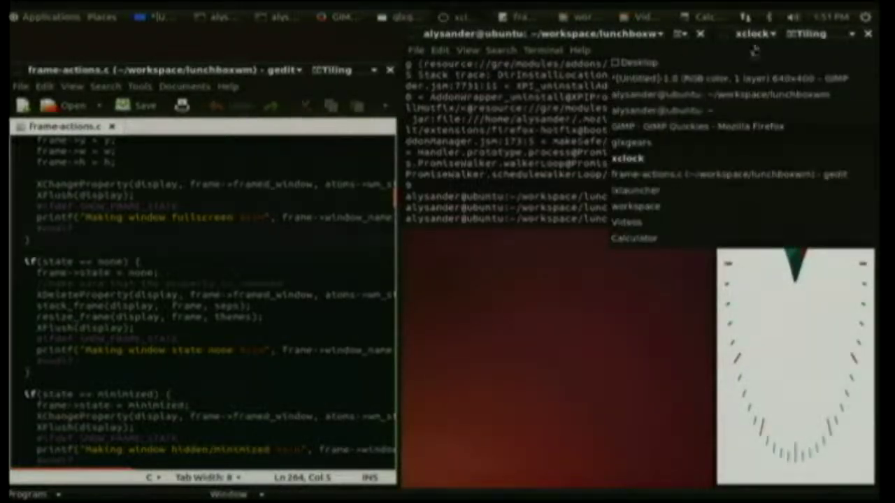
left_click(694, 143)
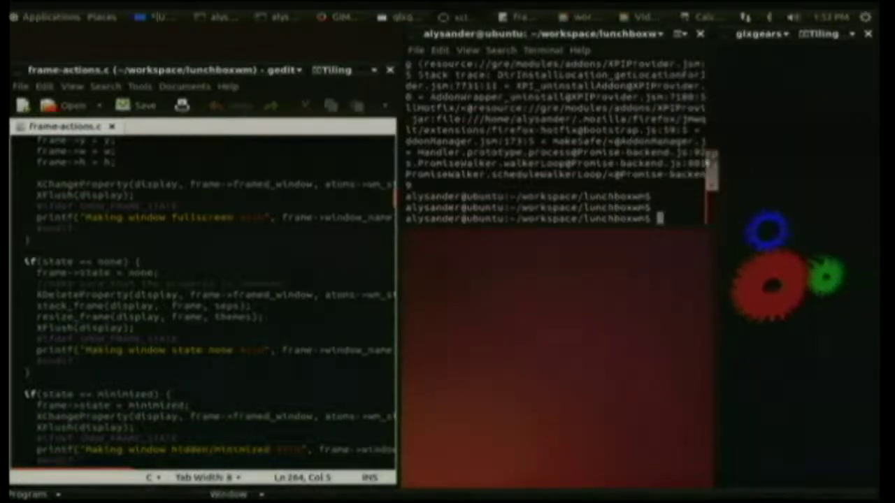
left_click_drag(718, 144, 610, 139)
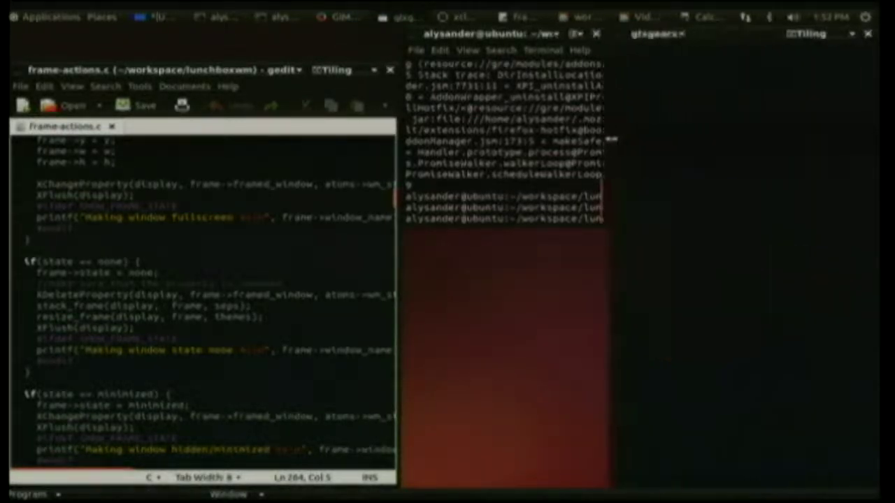
- Narrow the gedit window so the neighbouring terminal moves over, and switch to the Gimp workspace
left_click(152, 310)
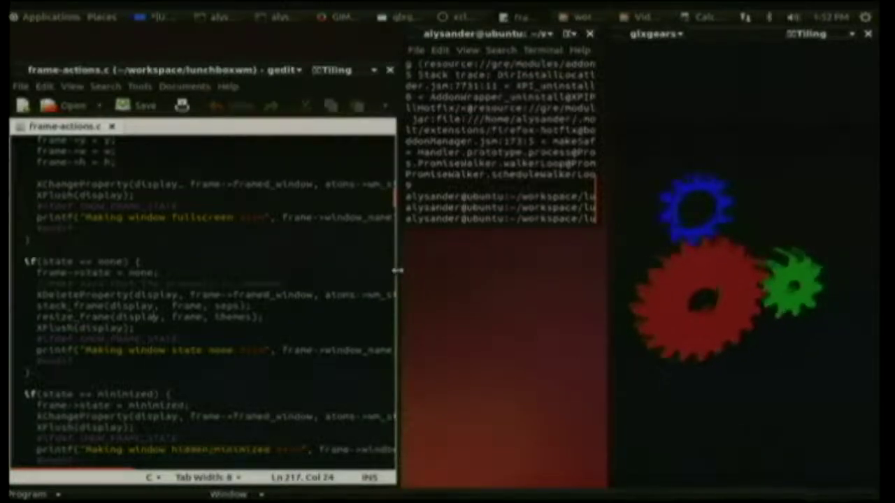
left_click_drag(397, 270, 272, 280)
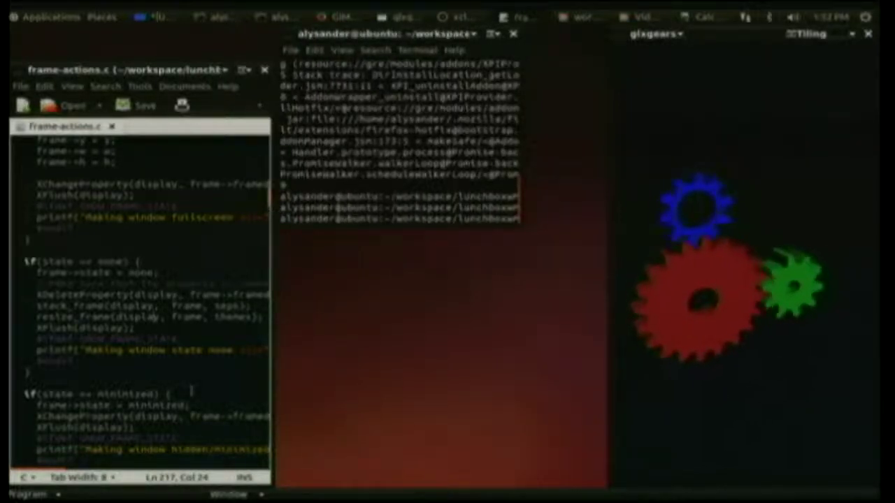
left_click(28, 494)
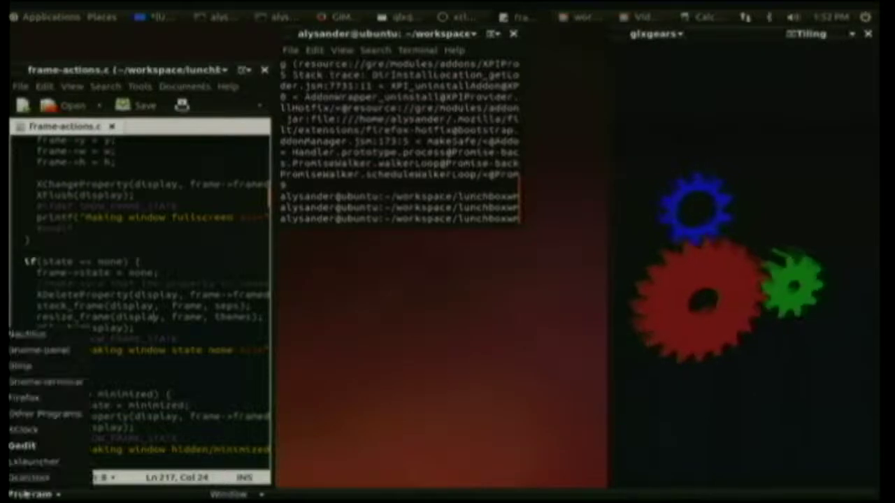
left_click(31, 369)
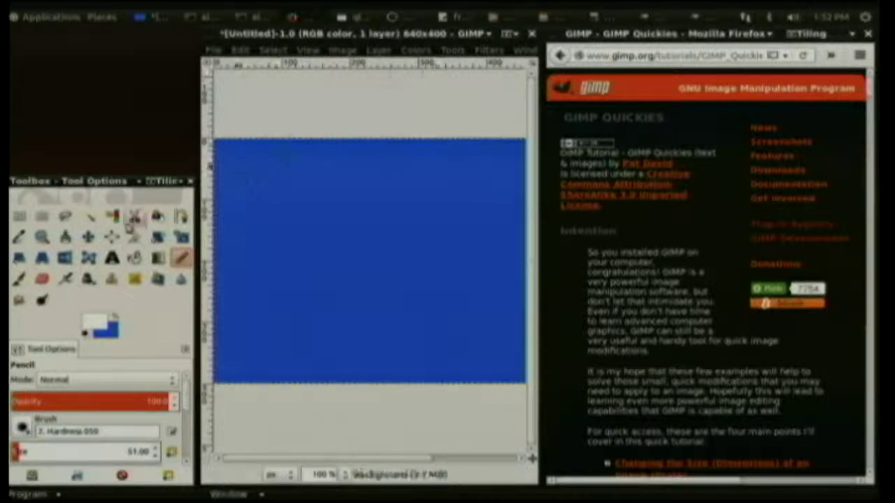
- Narrow the GIMP image window from its Toolbox side and move the Toolbox into the free space beside it
left_click_drag(197, 198, 167, 199)
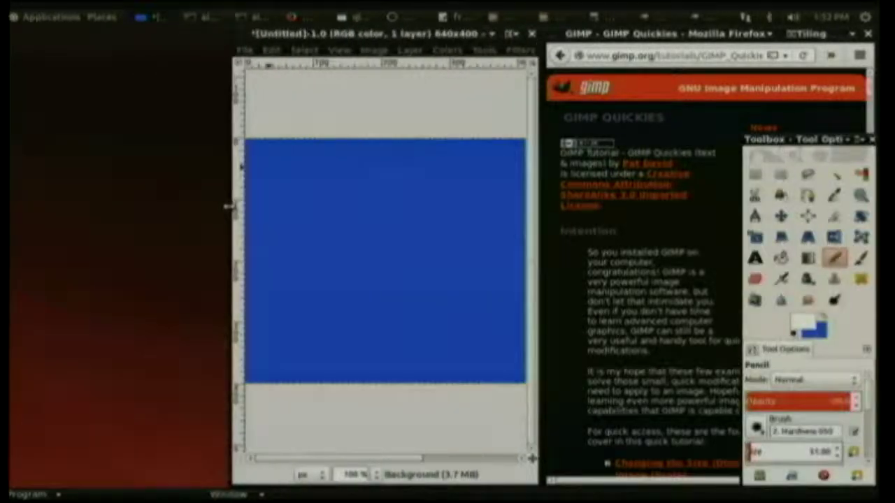
left_click(821, 140)
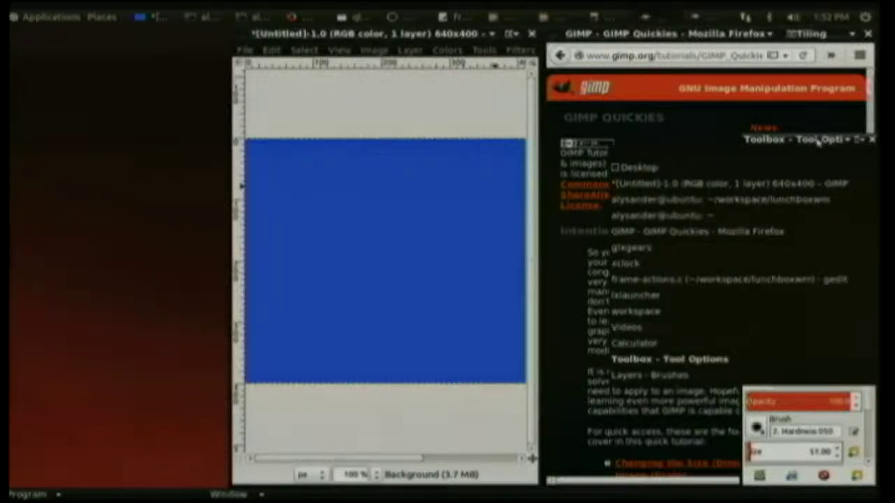
left_click_drag(816, 140, 95, 147)
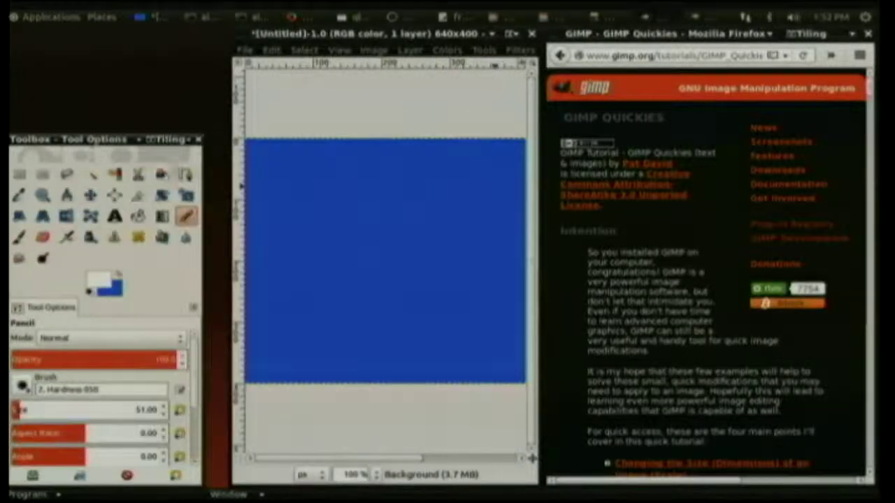
- Narrow the Toolbox window, extend the image window toward it, and widen the Firefox window into the image window's space
left_click_drag(203, 172, 83, 175)
left_click_drag(141, 173, 148, 197)
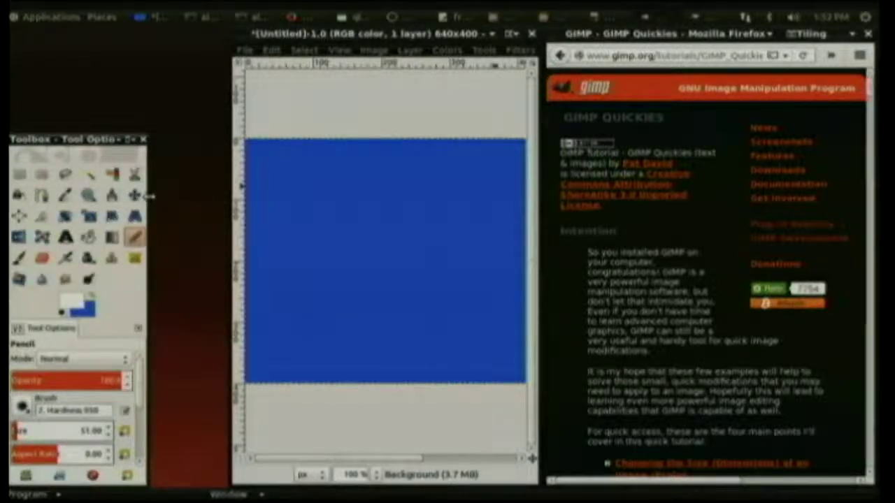
left_click_drag(232, 187, 158, 183)
left_click_drag(540, 161, 470, 164)
- Open the mode choices of the tiled Firefox window
left_click(802, 39)
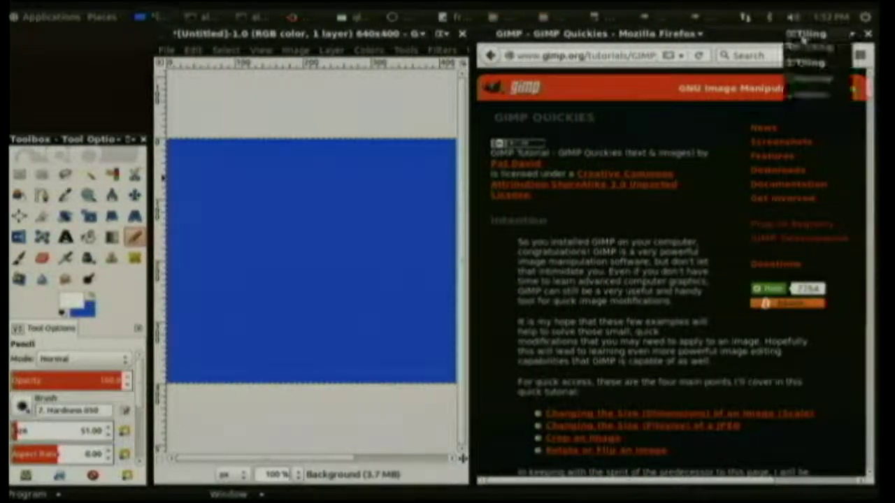